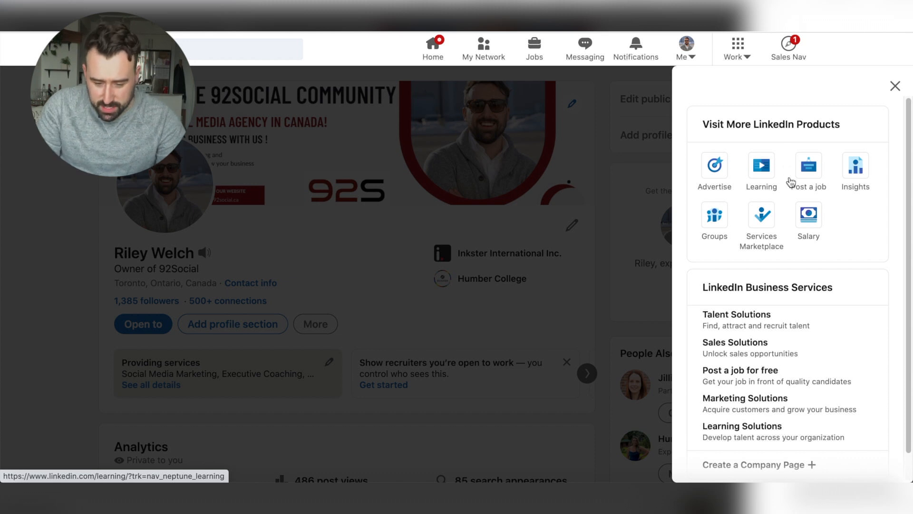
Start creating a new LinkedIn Page and choose Company as the page type
scroll(850, 222, down, 1)
scroll(851, 221, down, 1)
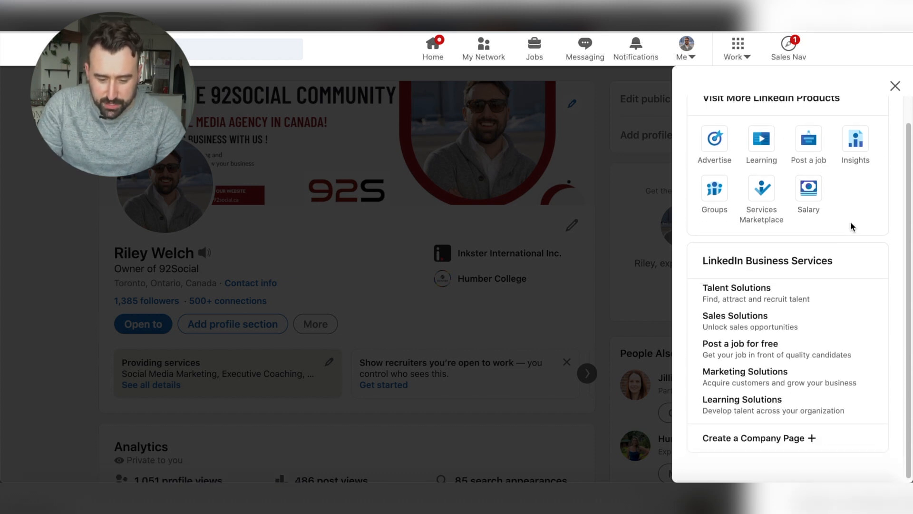
click(748, 442)
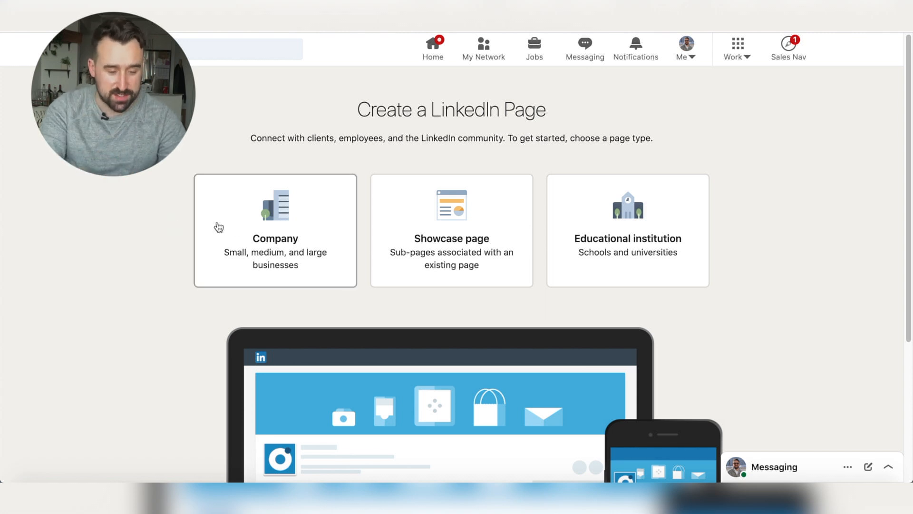
click(254, 230)
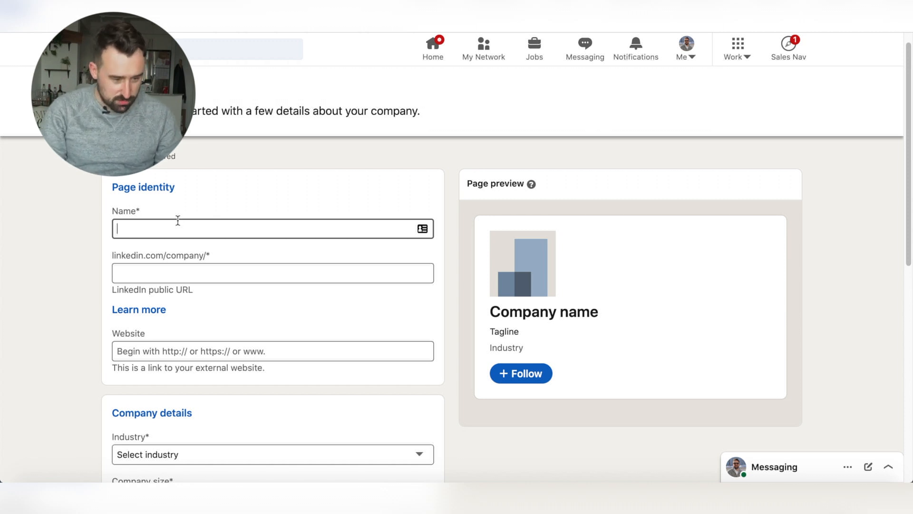
Enter 93Social as the page name and 93social.ca as the website in the page identity details
text(9)
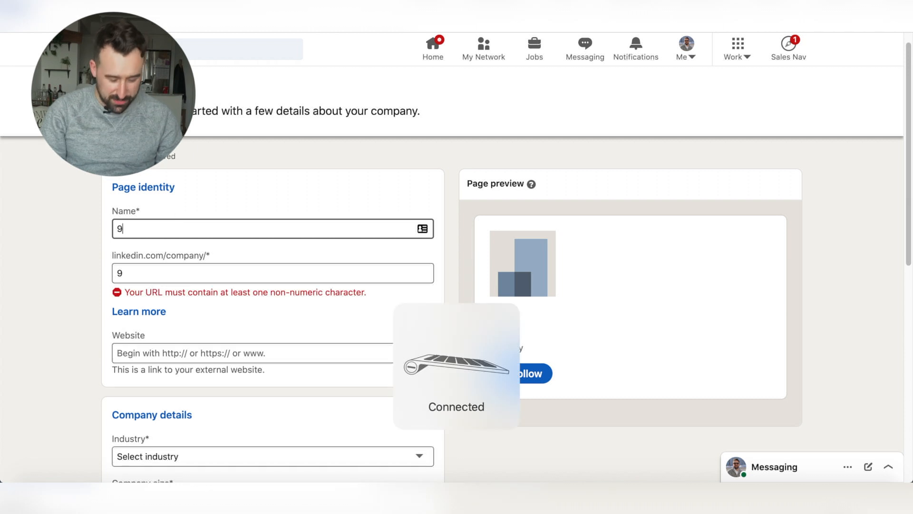
key(BackSpace)
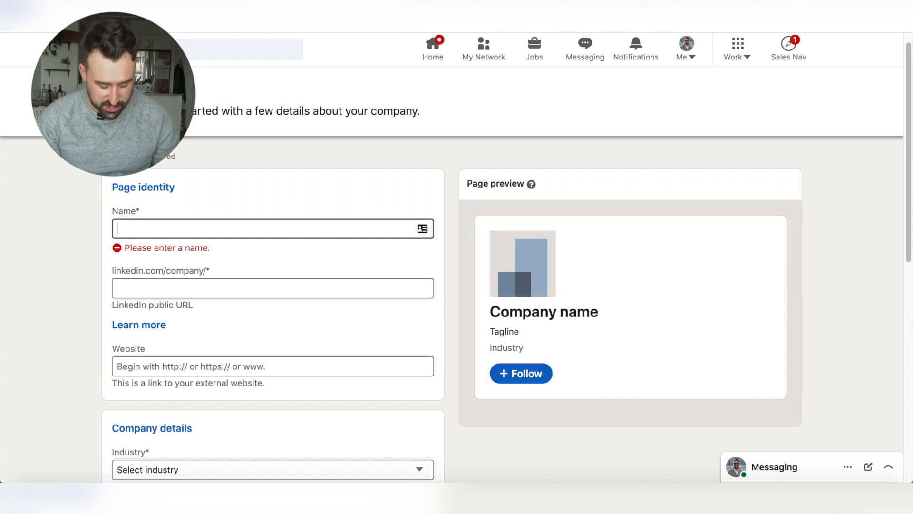
text(93Social)
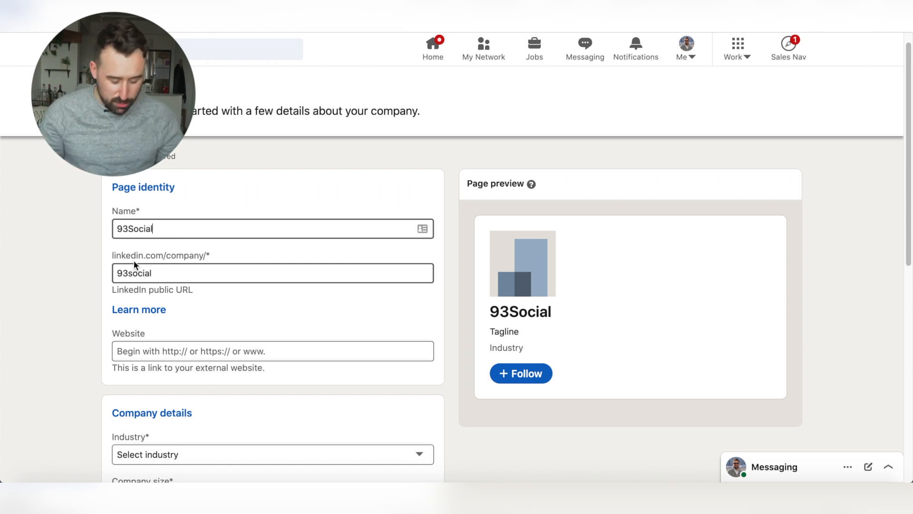
click(228, 350)
text(93social.ca)
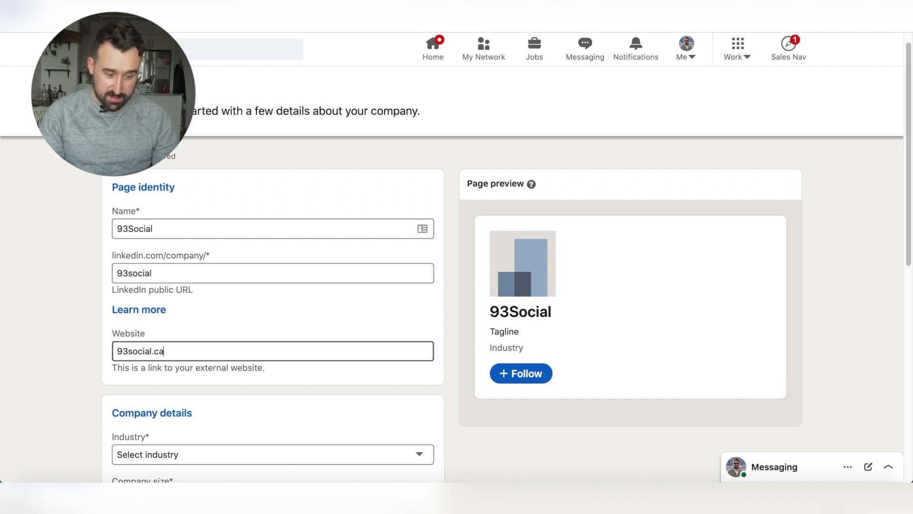
click(238, 309)
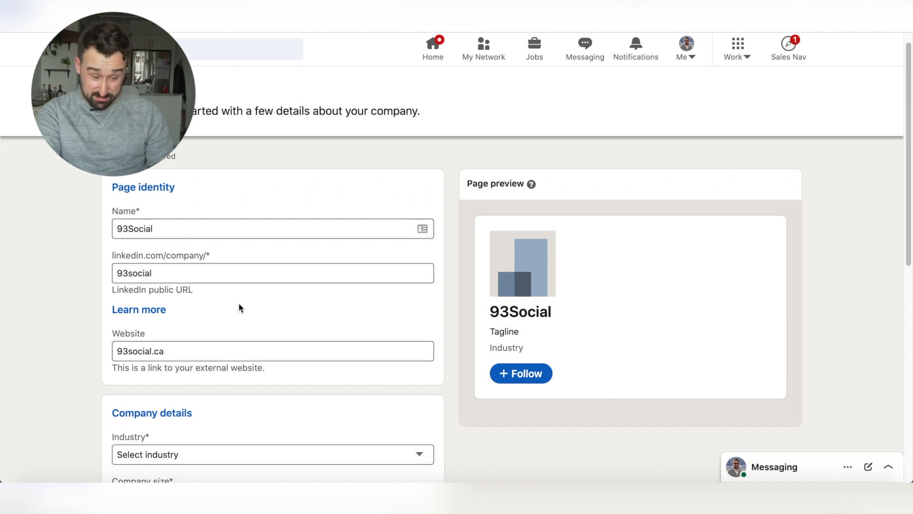
Set the company's industry to Broadcast Media
scroll(416, 396, down, 5)
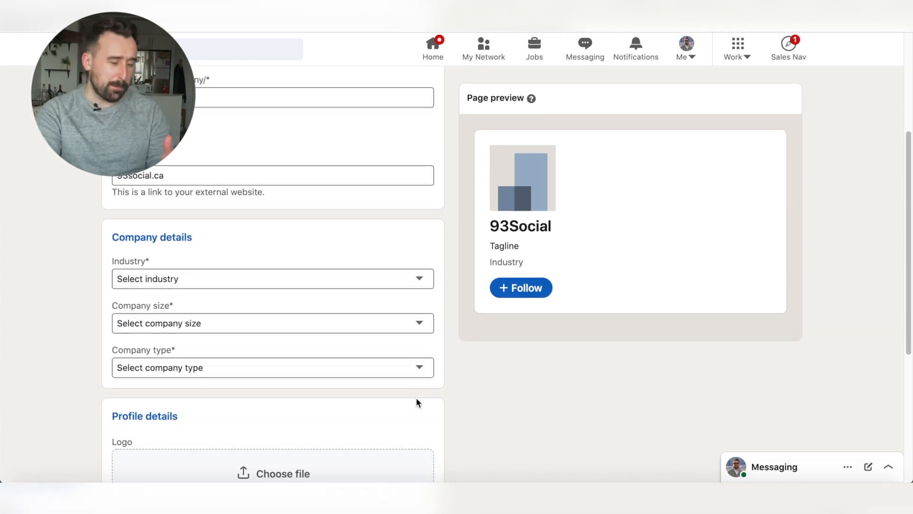
click(318, 285)
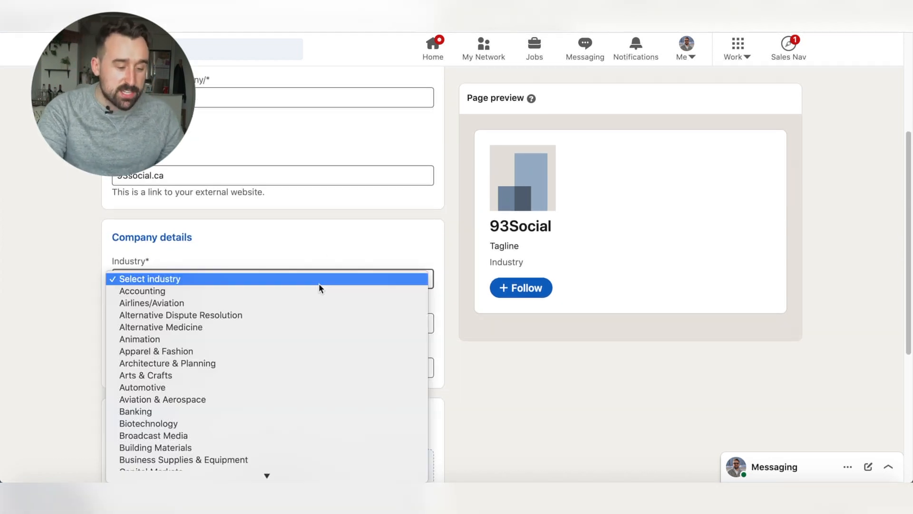
scroll(299, 373, down, 5)
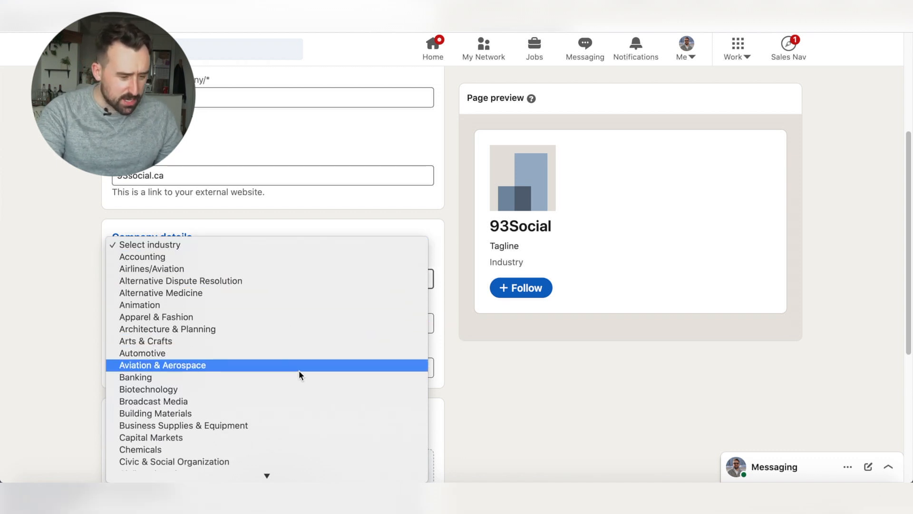
scroll(299, 370, down, 2)
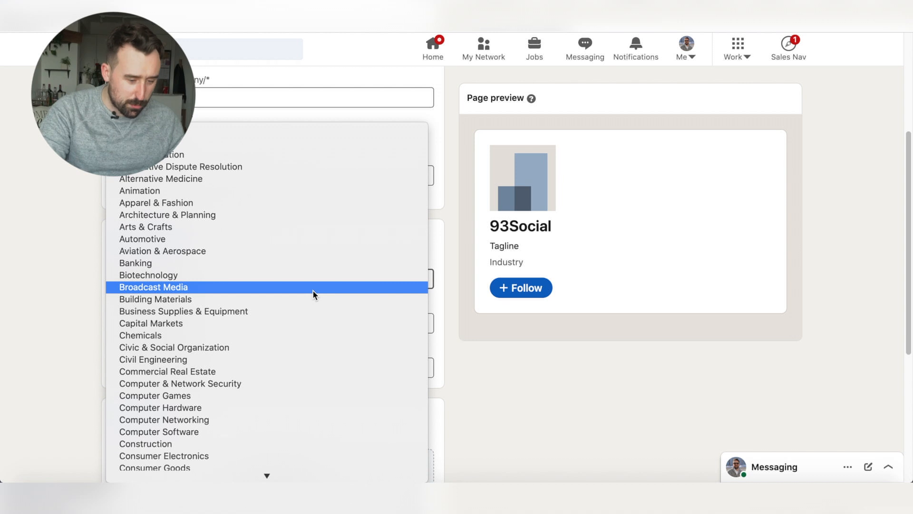
click(312, 287)
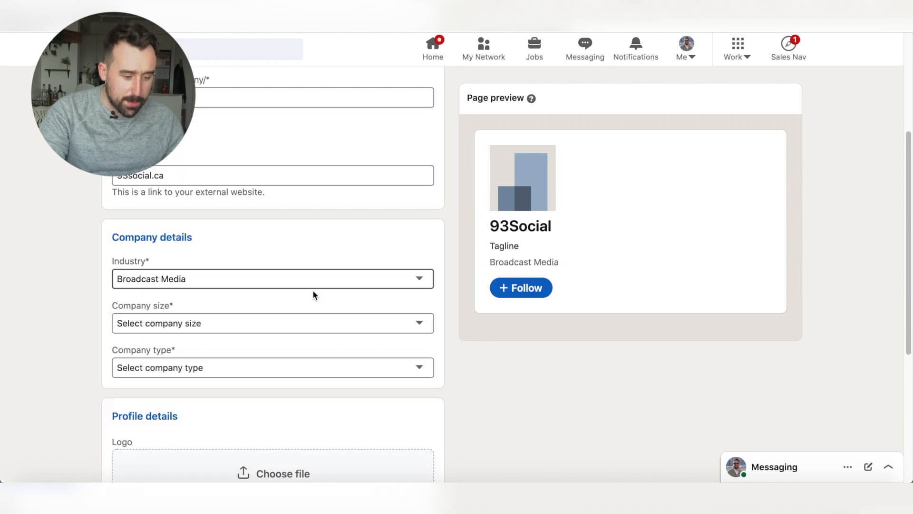
Set the company size to 0–1 employees and the company type to Self-employed
click(228, 318)
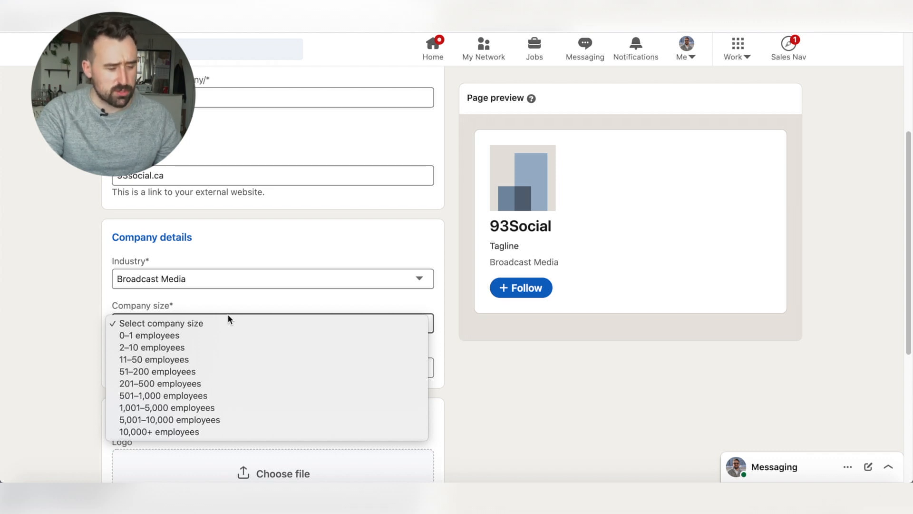
click(190, 339)
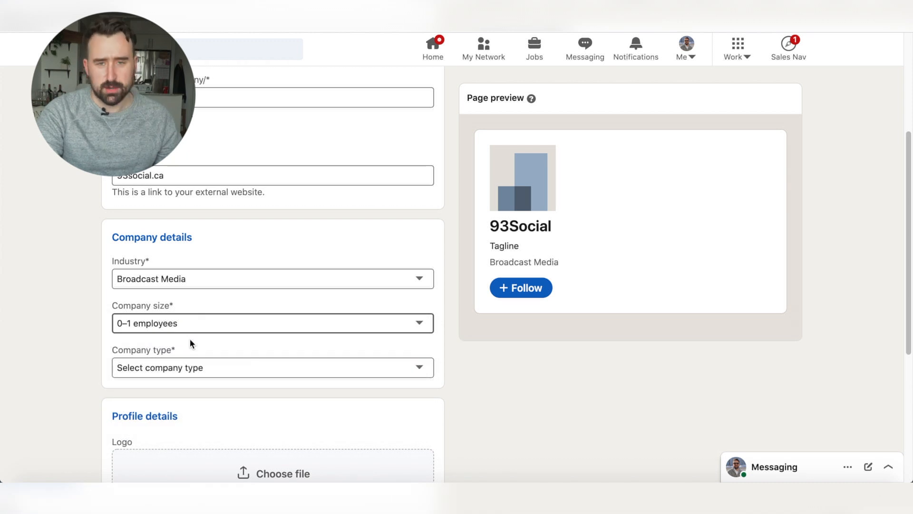
click(198, 367)
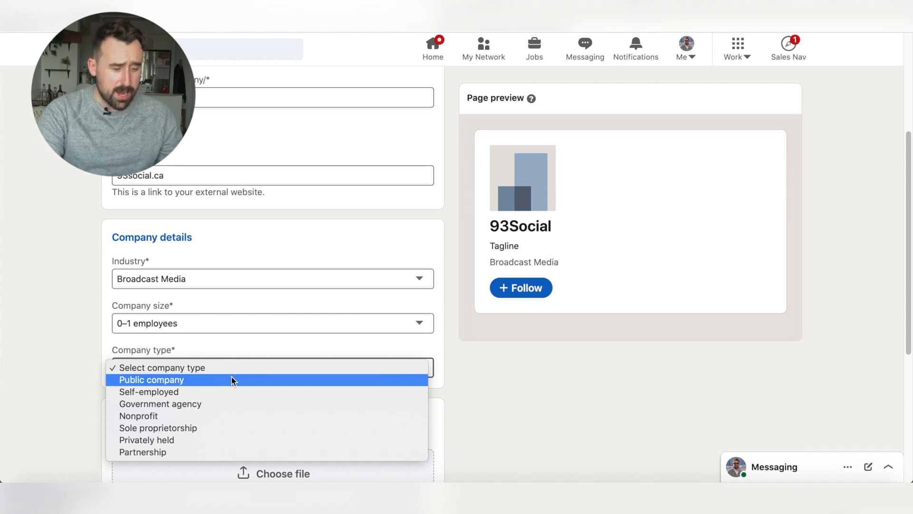
click(252, 392)
Upload the image 92SOCIAL LOGO Red-white.jpg as the company logo
scroll(85, 380, down, 3)
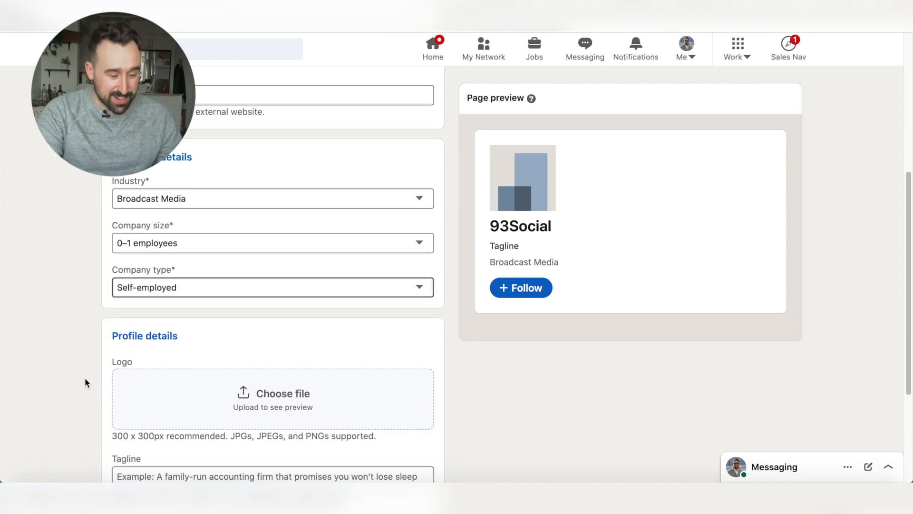
scroll(85, 380, down, 4)
click(302, 235)
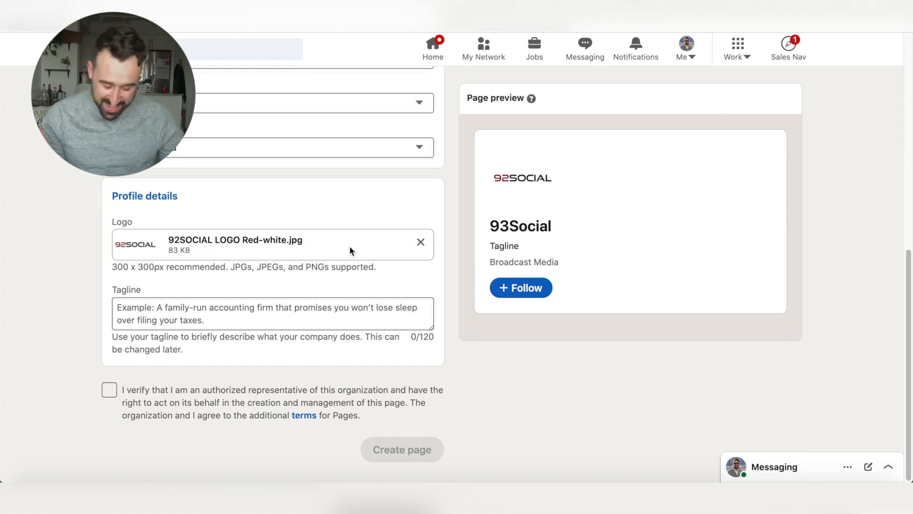
Enter "copy Test This FAKE" as the company tagline
click(189, 323)
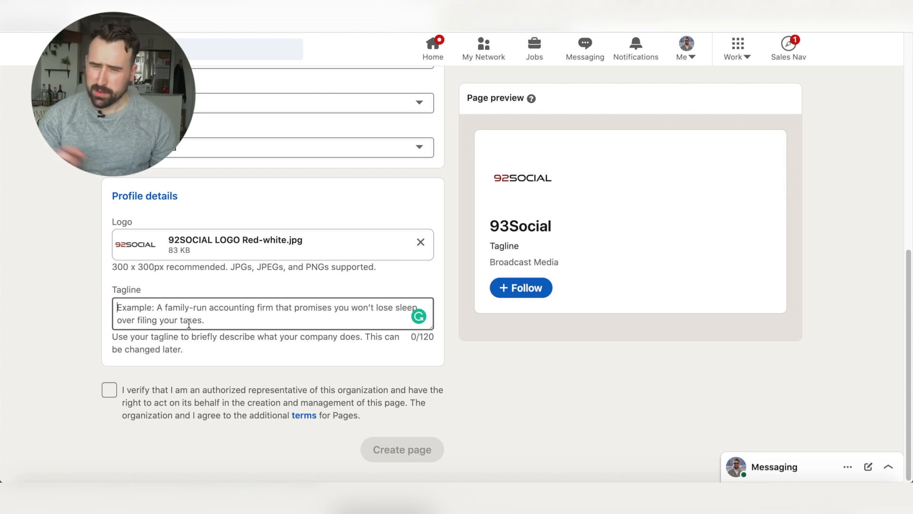
text(copy T)
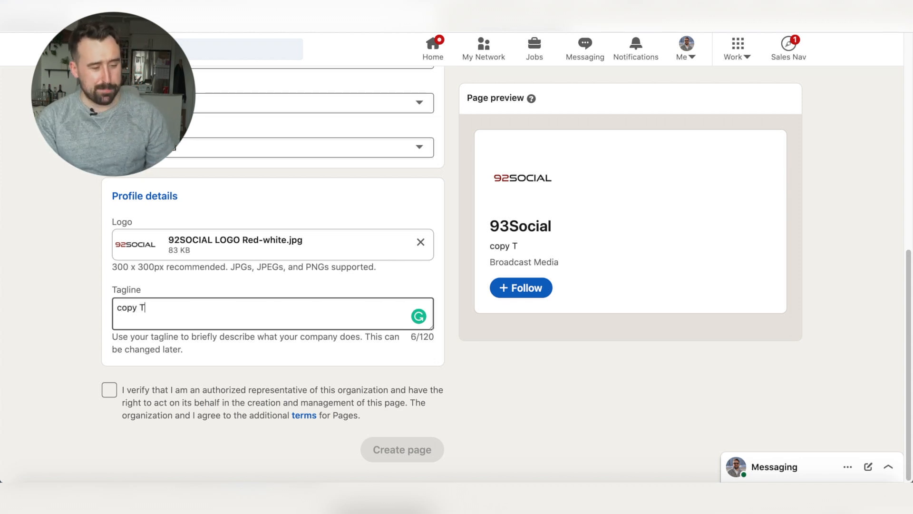
text(est Thus Is)
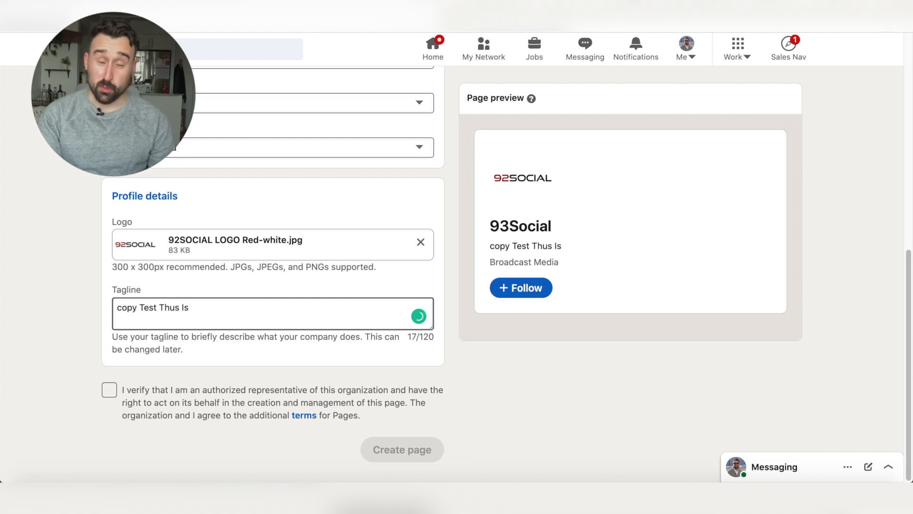
key(BackSpace)
key(BackSpace)
key(BackSpace)
key(BackSpace)
key(BackSpace)
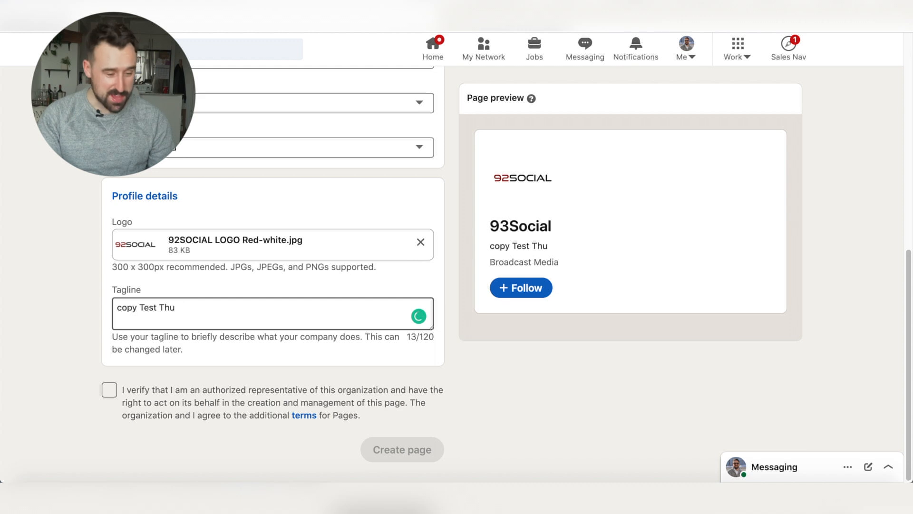
text(is )
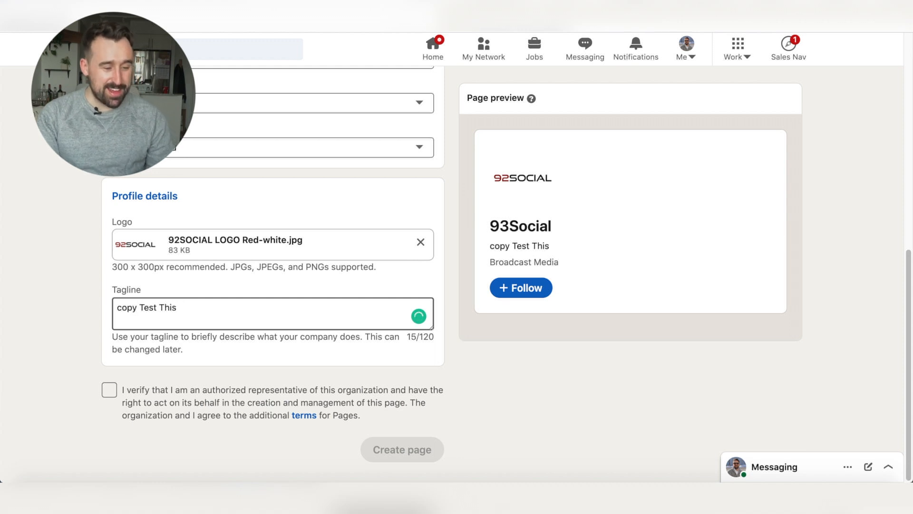
text(FAKE)
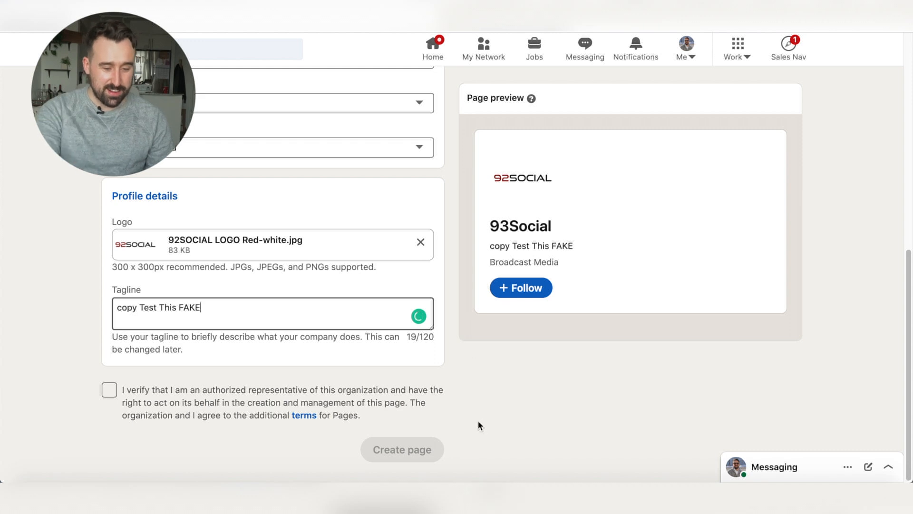
Verify being an authorized representative of the organization and create the page
click(107, 390)
click(417, 451)
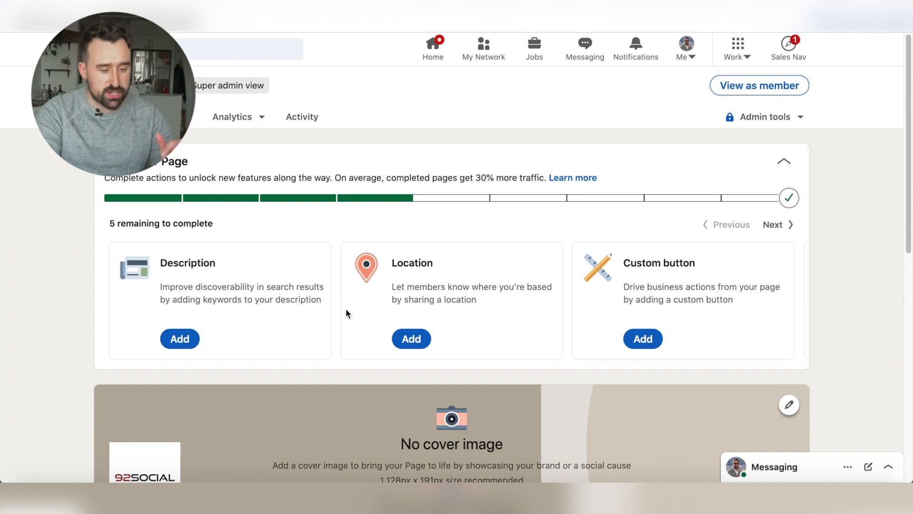
Open the custom button settings from the new page's remaining setup actions
click(411, 334)
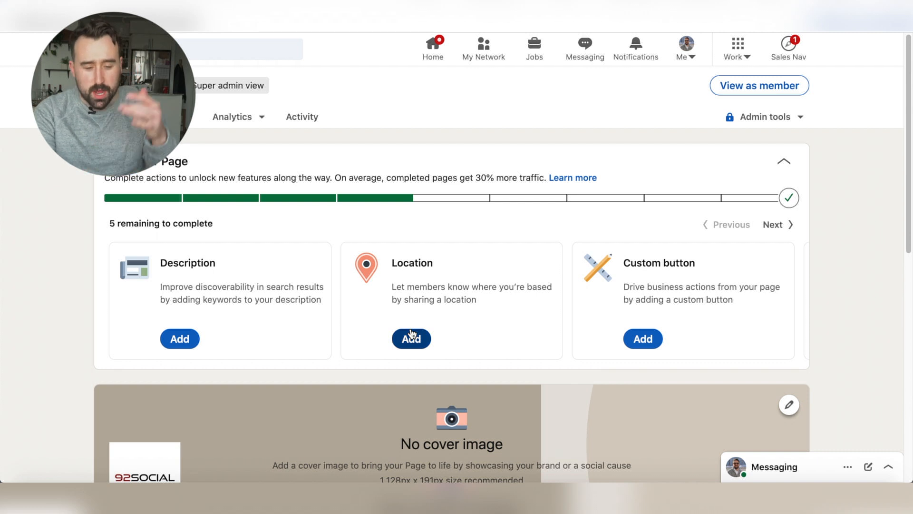
click(639, 338)
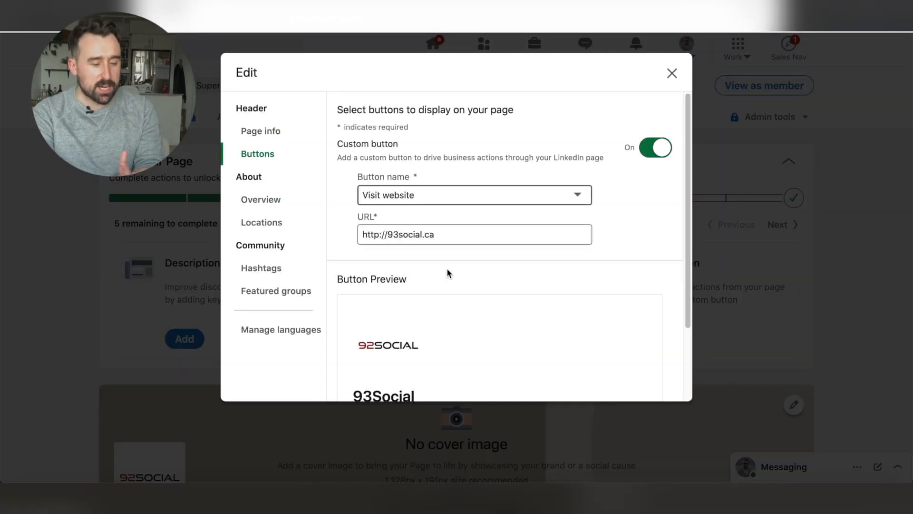
Try Sign up as the custom button's name and switch it back to Visit website
click(423, 195)
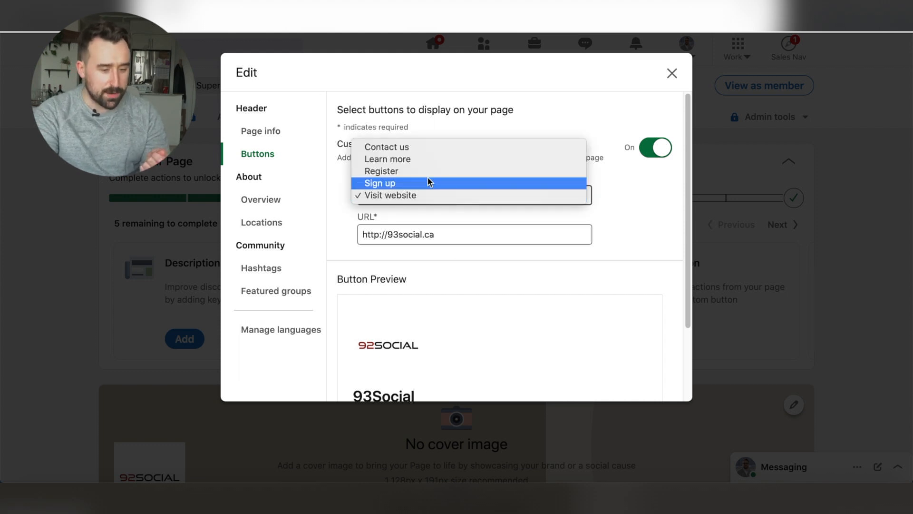
click(427, 183)
click(428, 196)
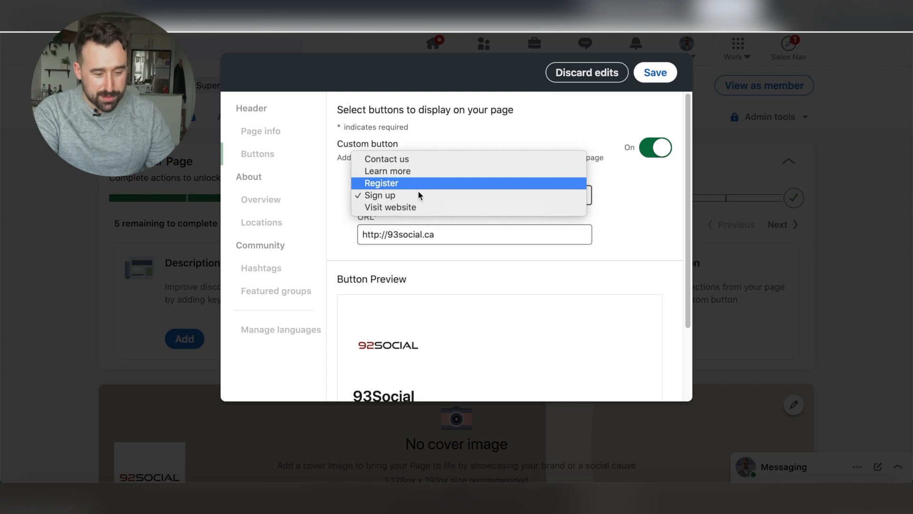
click(421, 207)
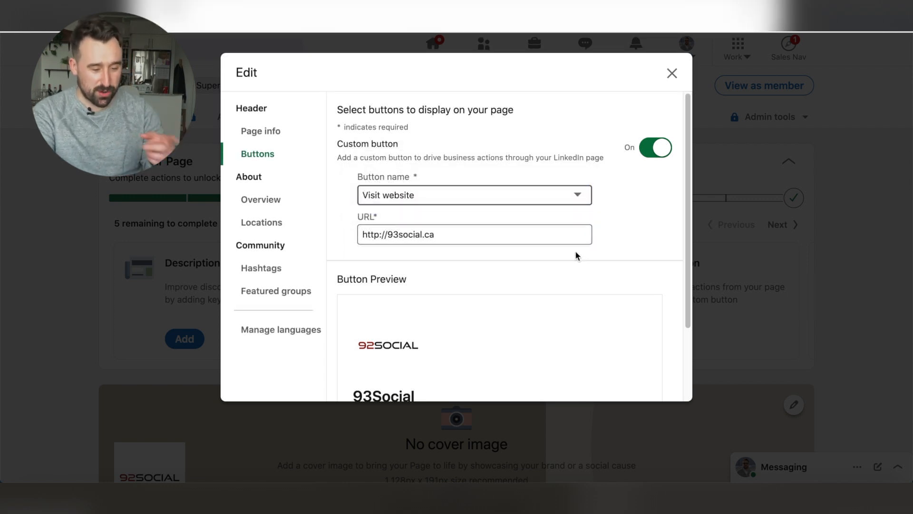
Examine the preview of how the custom button appears on the company page
scroll(544, 266, down, 2)
scroll(544, 265, up, 2)
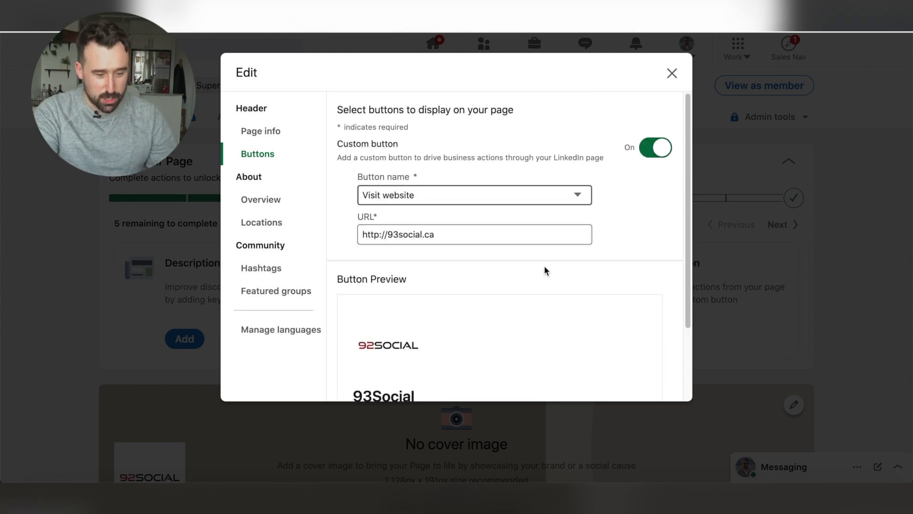
scroll(544, 265, down, 2)
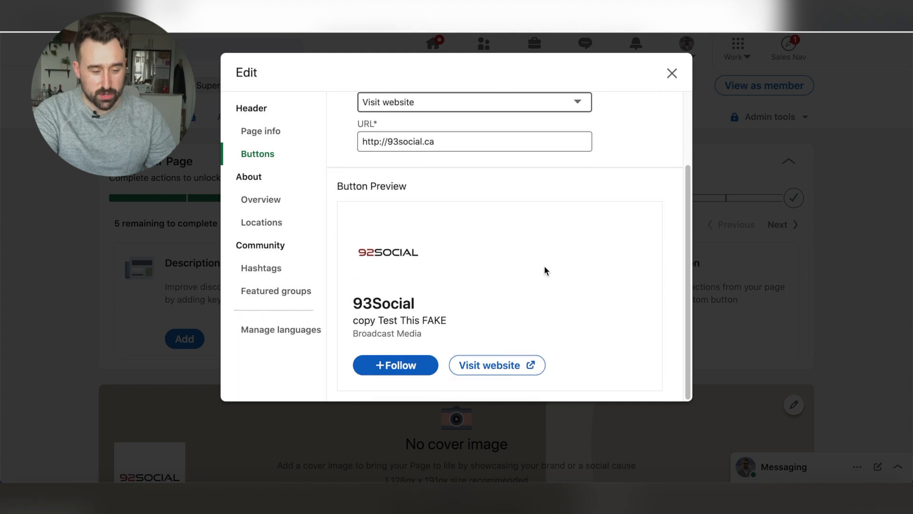